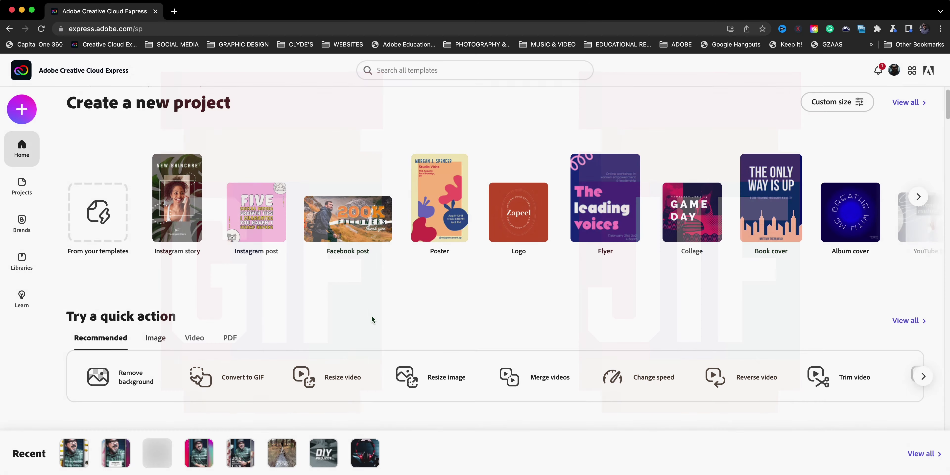
# - Open the full list of Create new project types and Image, Video and PDF quick actions
pyautogui.click(193, 340)
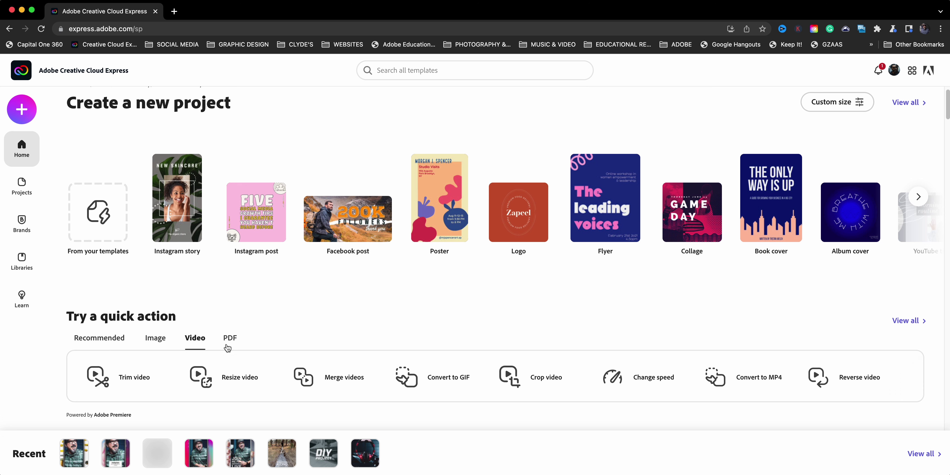
pyautogui.click(28, 115)
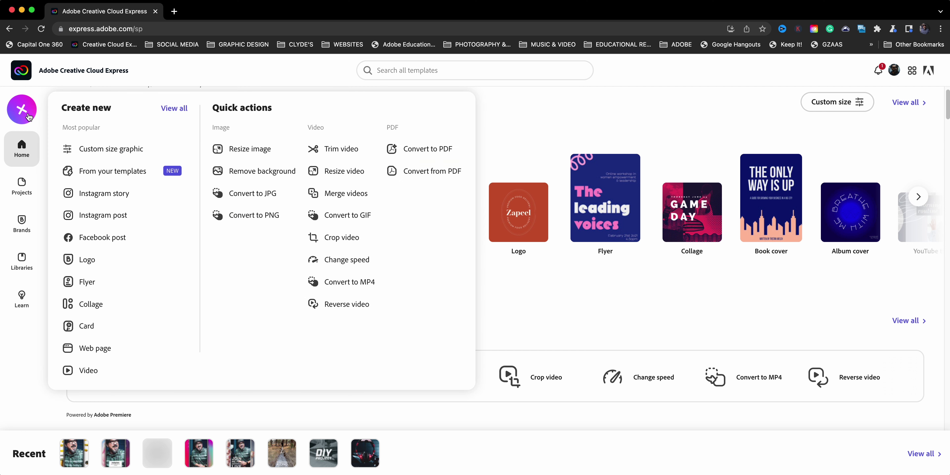
# - Upload VIDEO-TO-GIF.mov from the Desktop into Change speed and preview the 10:23 clip
pyautogui.click(361, 264)
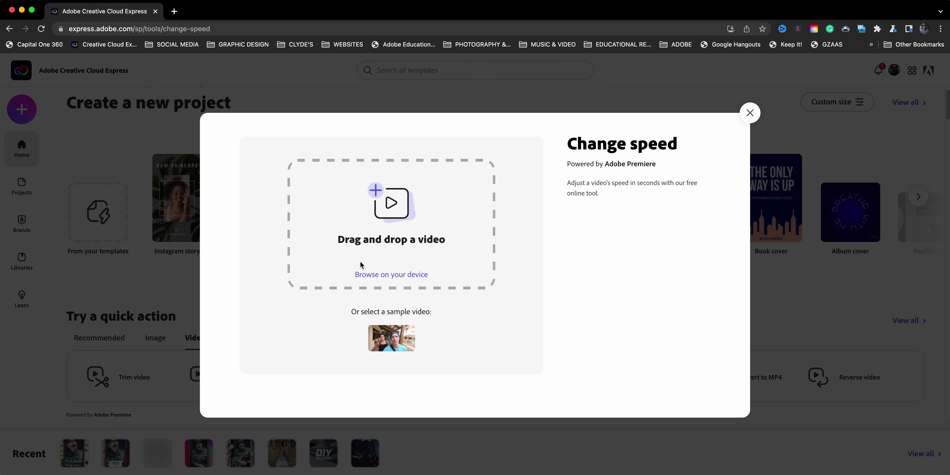
pyautogui.click(411, 276)
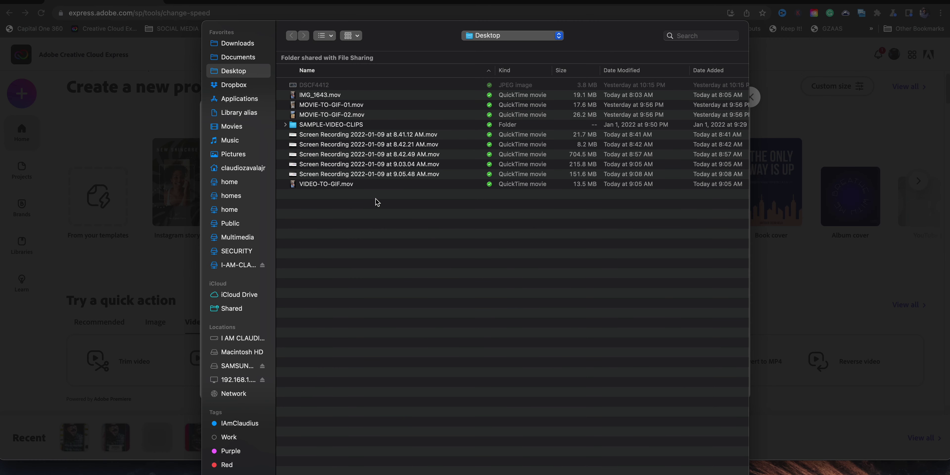
pyautogui.doubleClick(335, 184)
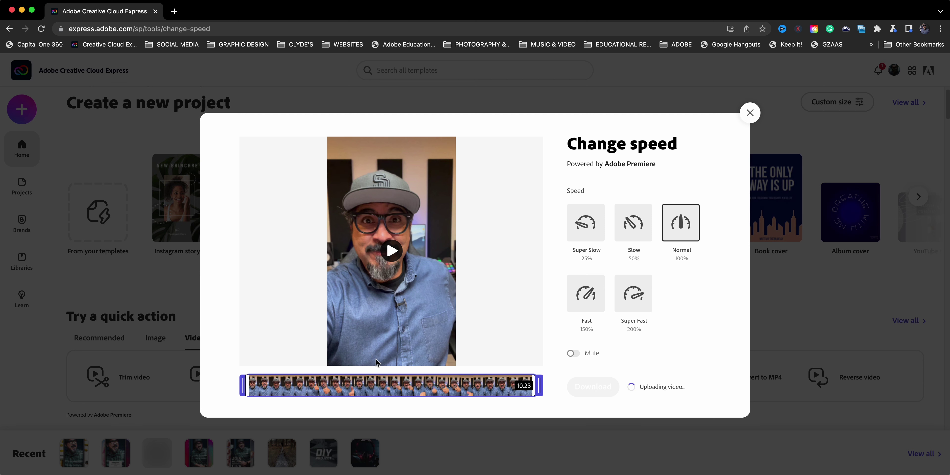
pyautogui.click(400, 251)
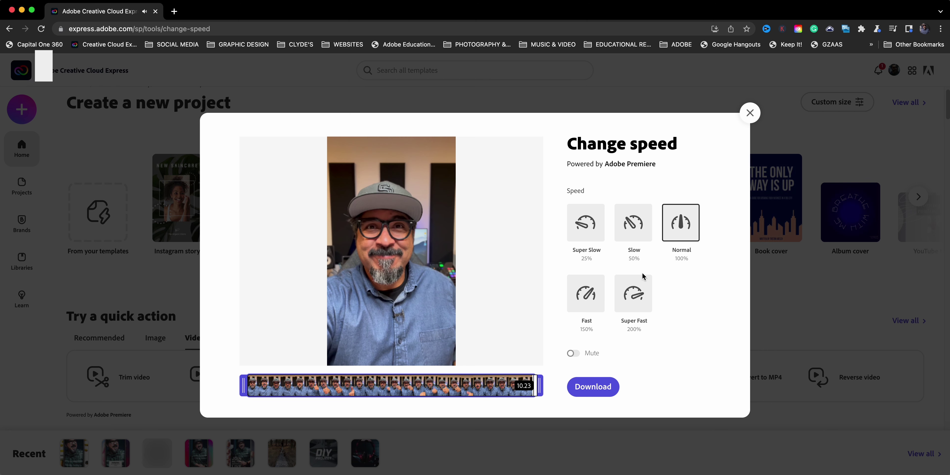
# - Compare the clip at Fast 150% and Super Fast 200% speeds by previewing each
pyautogui.click(584, 305)
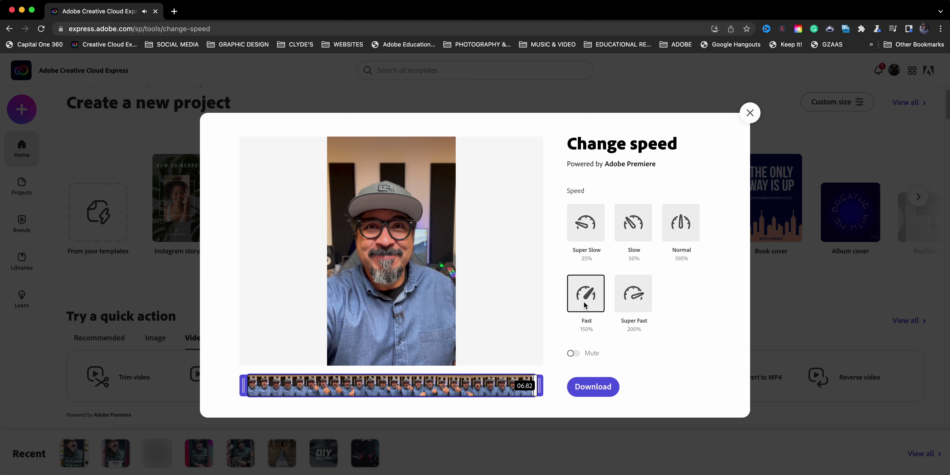
pyautogui.click(398, 253)
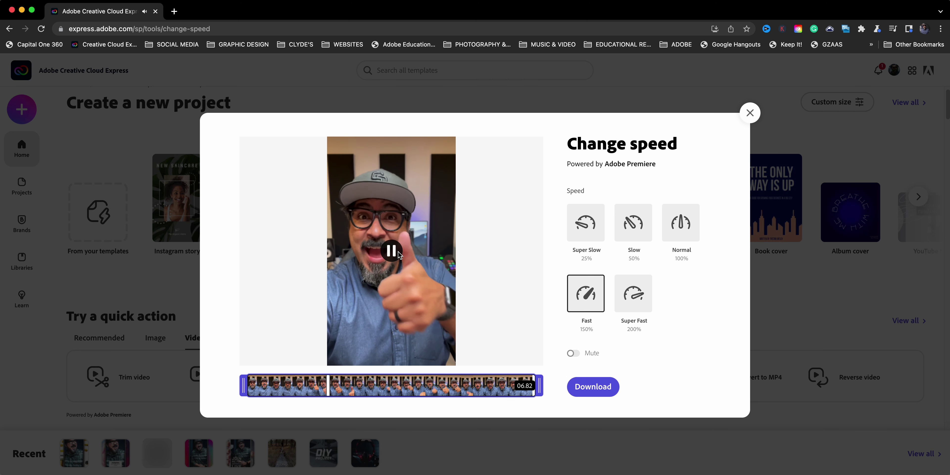
pyautogui.click(633, 295)
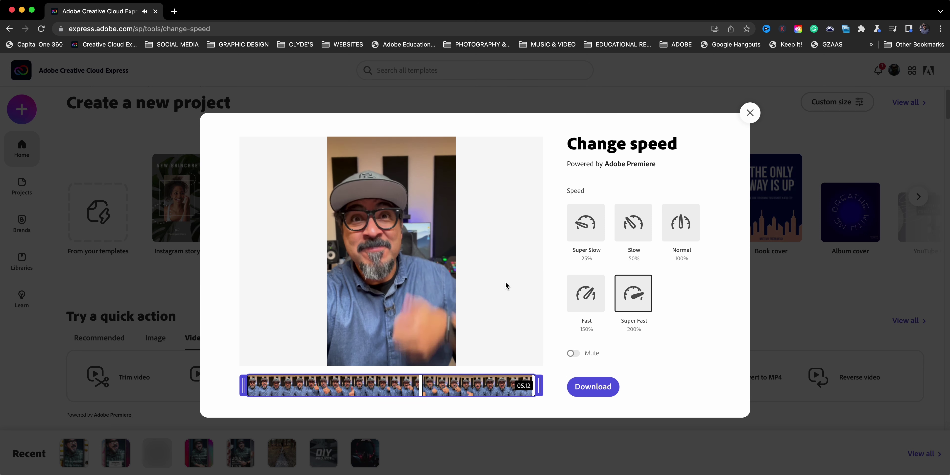
pyautogui.click(393, 259)
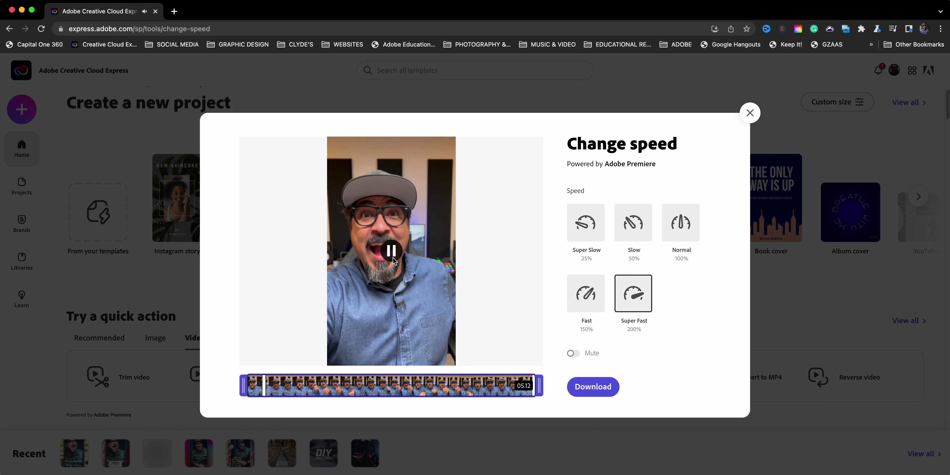
pyautogui.click(393, 256)
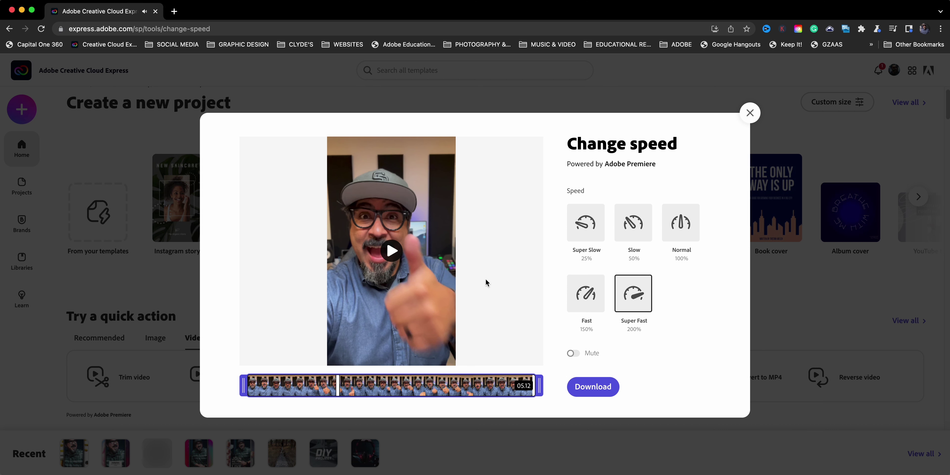
pyautogui.click(580, 302)
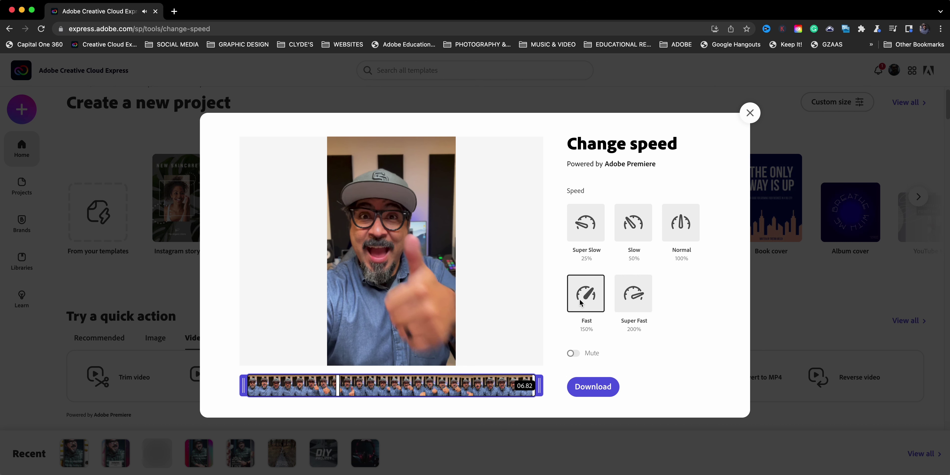
# - Mute the audio and settle on Super Fast 200%, previewing the shortened 05:12 clip
pyautogui.click(574, 353)
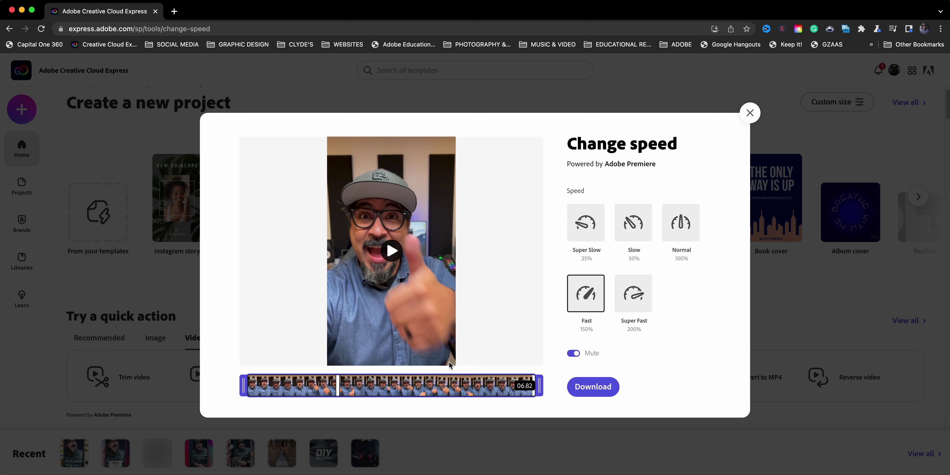
pyautogui.click(390, 255)
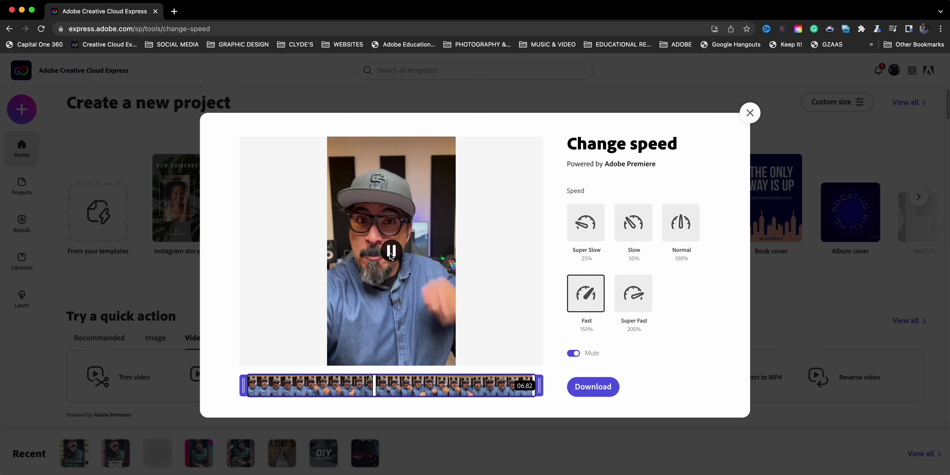
pyautogui.click(390, 254)
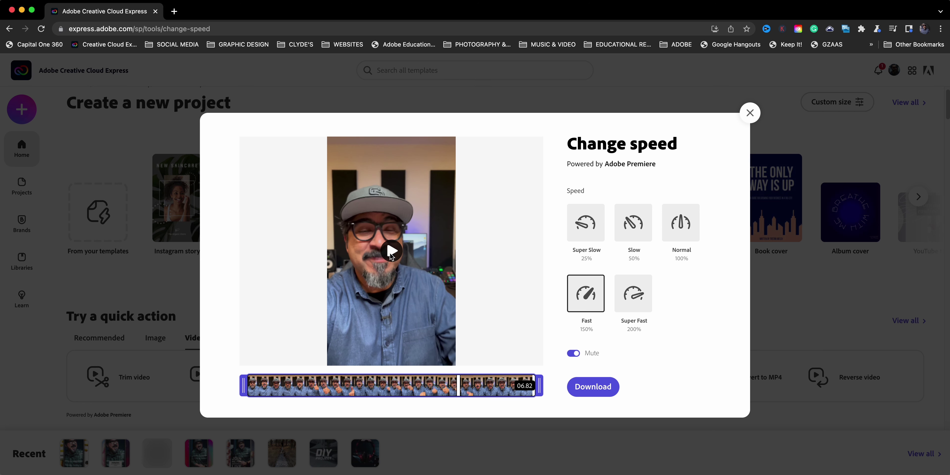
pyautogui.click(639, 310)
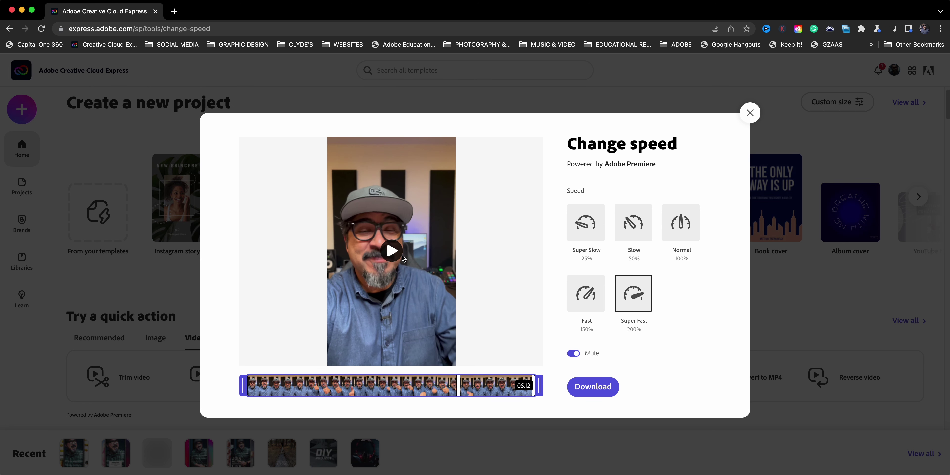
pyautogui.click(402, 254)
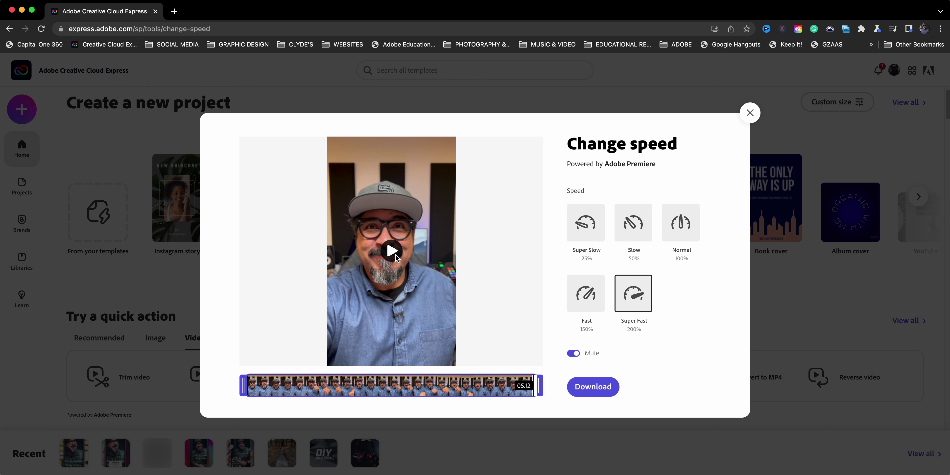
pyautogui.click(396, 254)
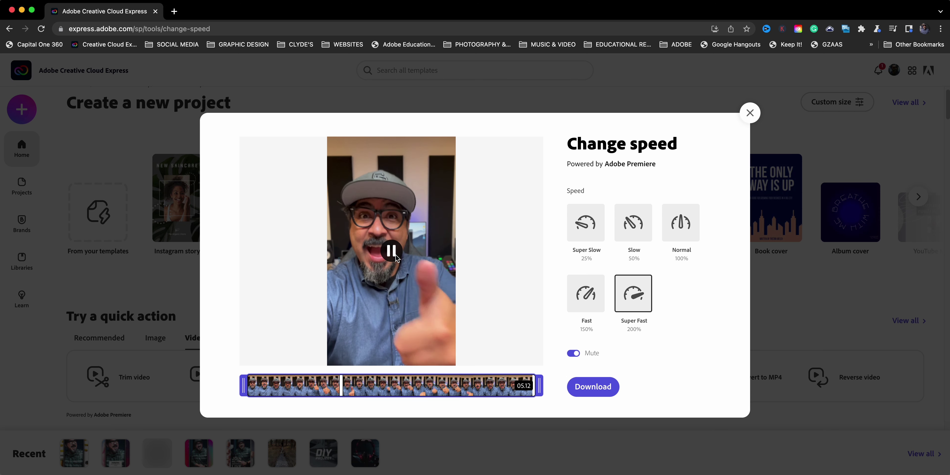
pyautogui.click(396, 254)
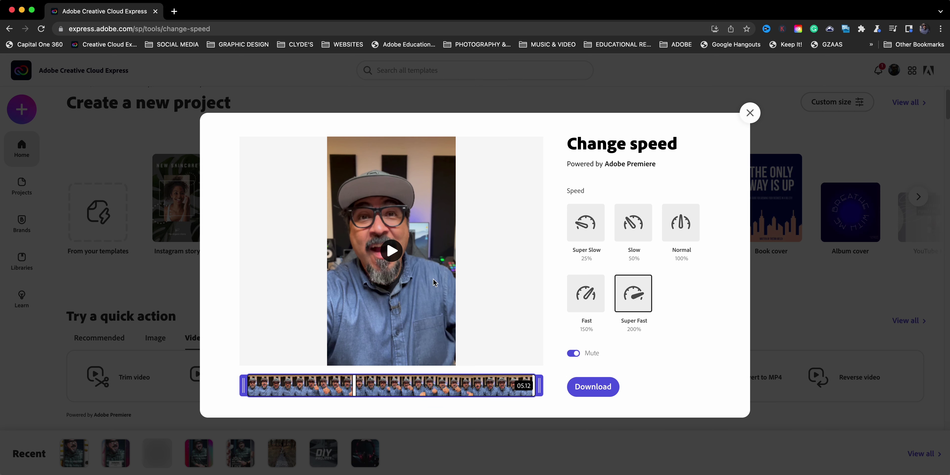
# - Download the sped-up clip as an MP4, return home, and start Convert to GIF
pyautogui.click(604, 389)
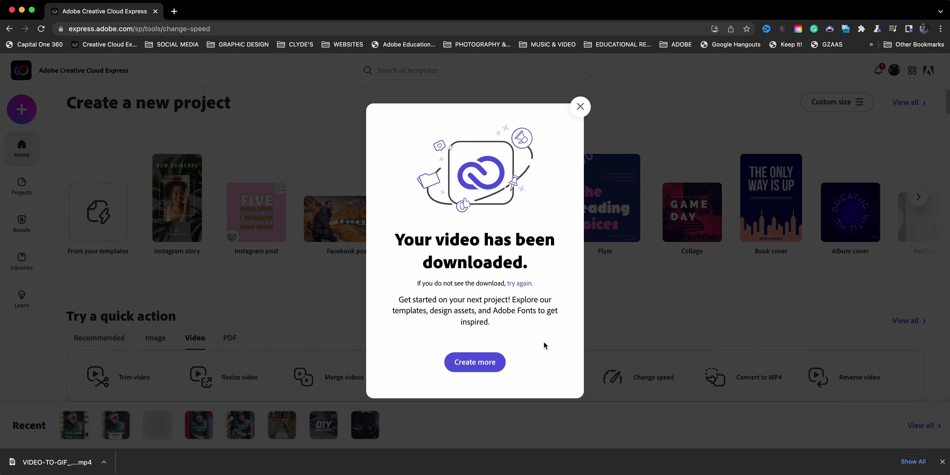
pyautogui.click(580, 107)
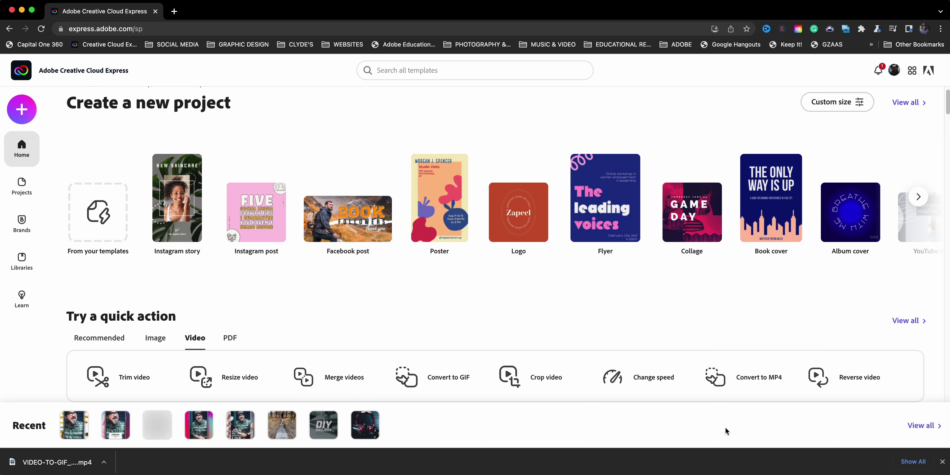
pyautogui.click(943, 462)
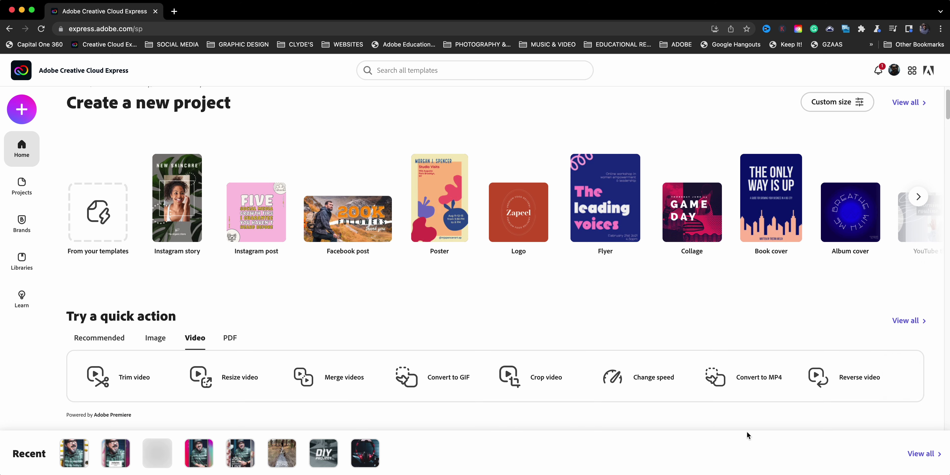
pyautogui.click(431, 385)
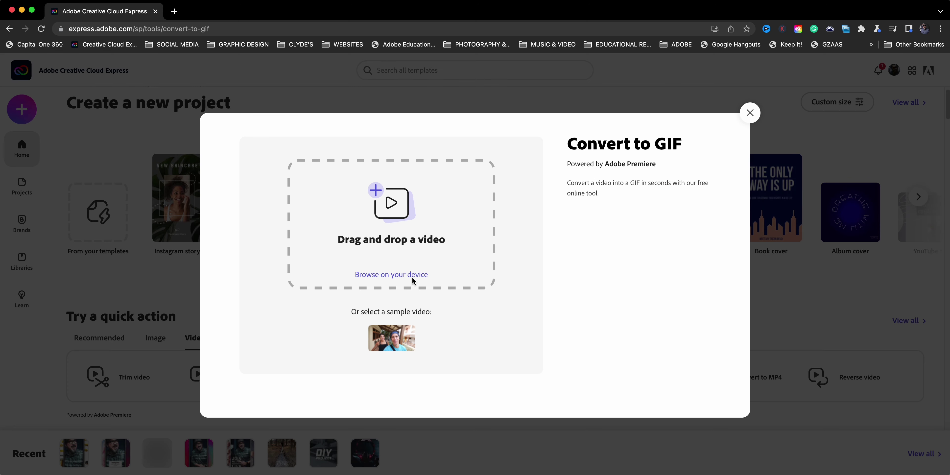
# - Upload VIDEO-TO-GIF_AdobeCreativeCloudExpress.mp4 from Downloads into the GIF converter and preview it
pyautogui.click(412, 277)
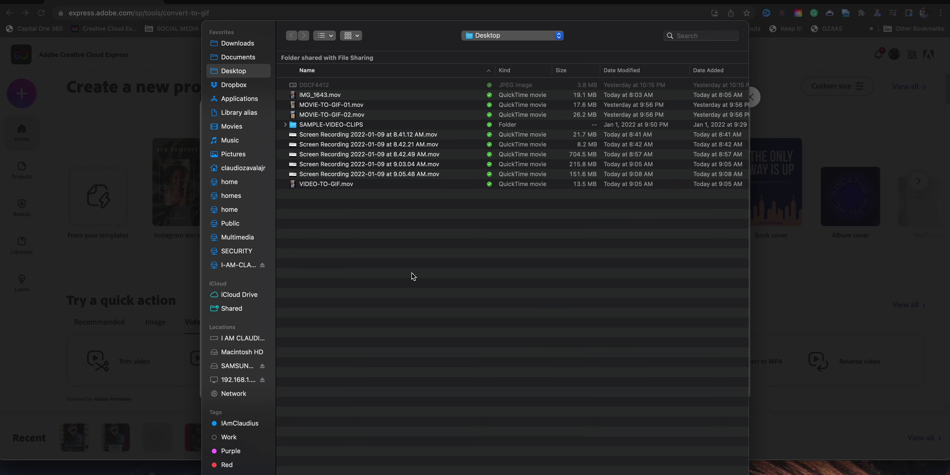
pyautogui.press('alt+super+l')
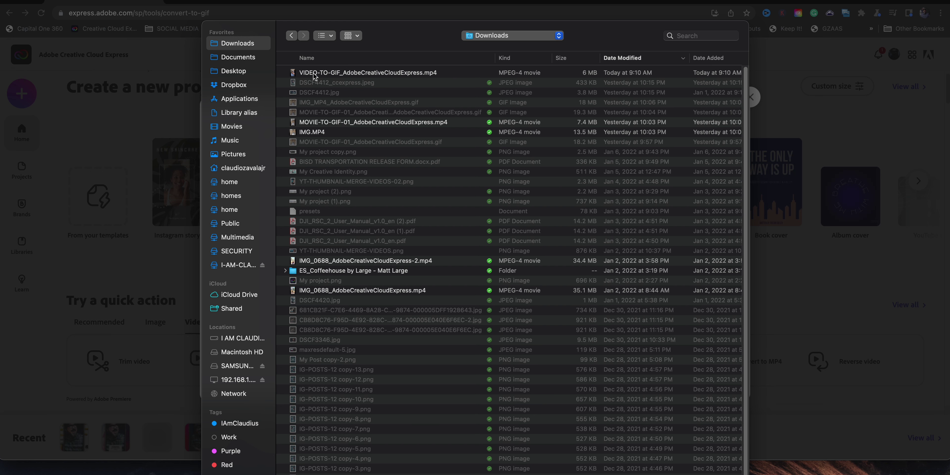
pyautogui.click(314, 74)
pyautogui.press('Return')
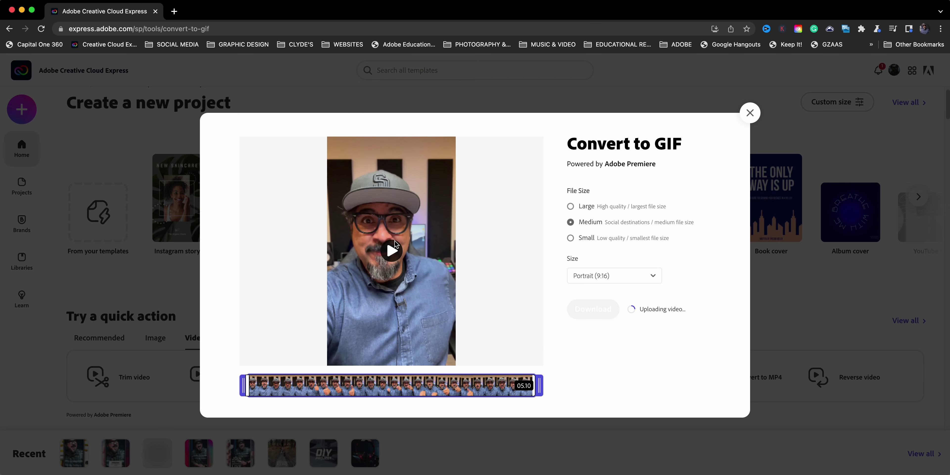
pyautogui.click(394, 251)
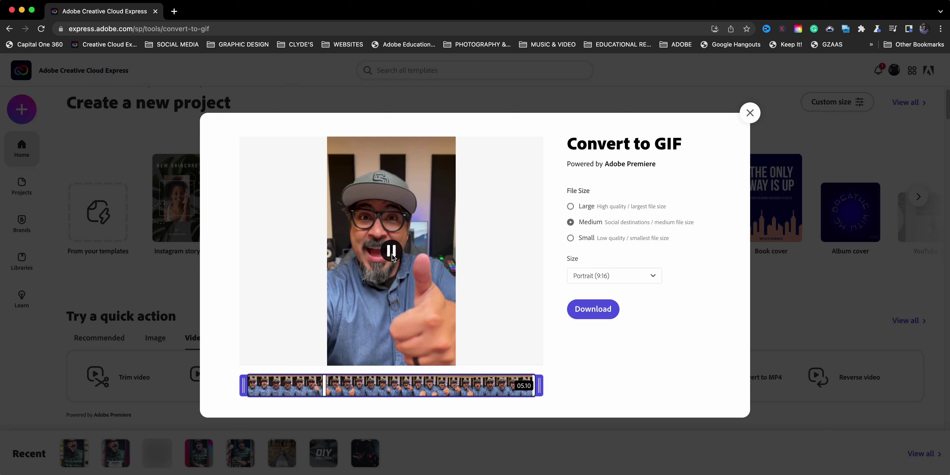
pyautogui.click(393, 257)
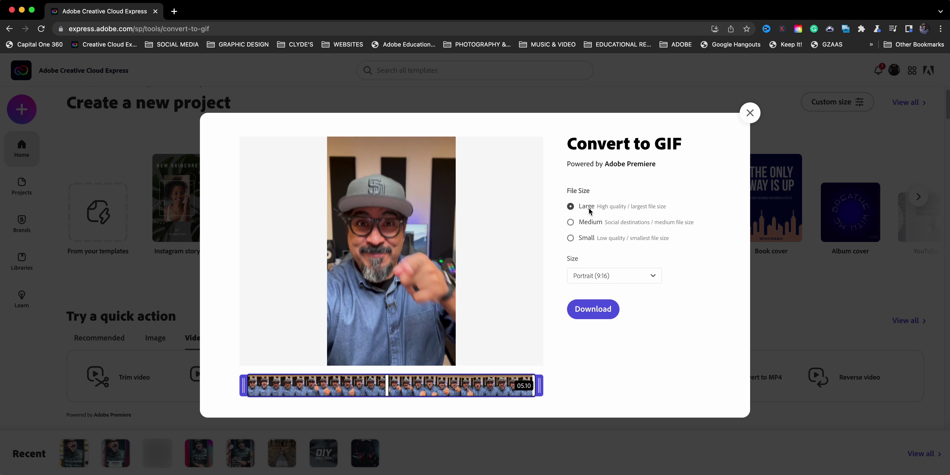
# - Set the GIF to Large file size, Square (1:1) with Fill screen, and preview it
pyautogui.click(584, 224)
pyautogui.click(639, 278)
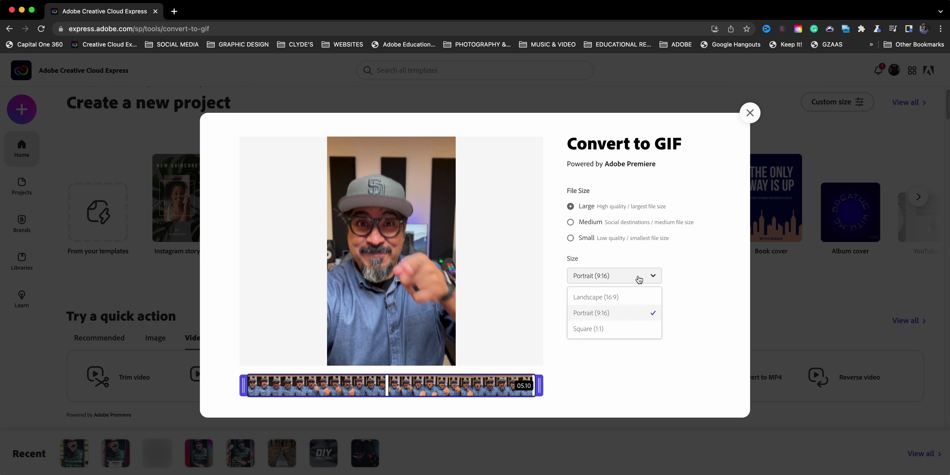
pyautogui.click(631, 329)
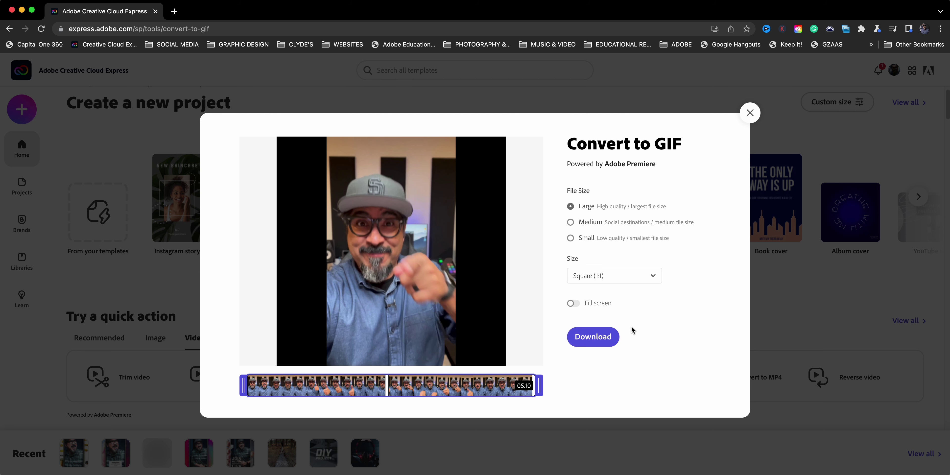
pyautogui.click(573, 303)
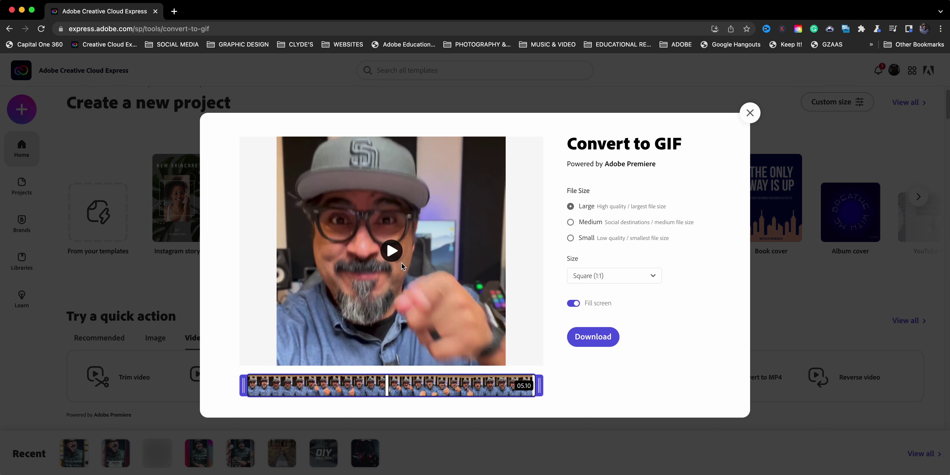
pyautogui.click(395, 257)
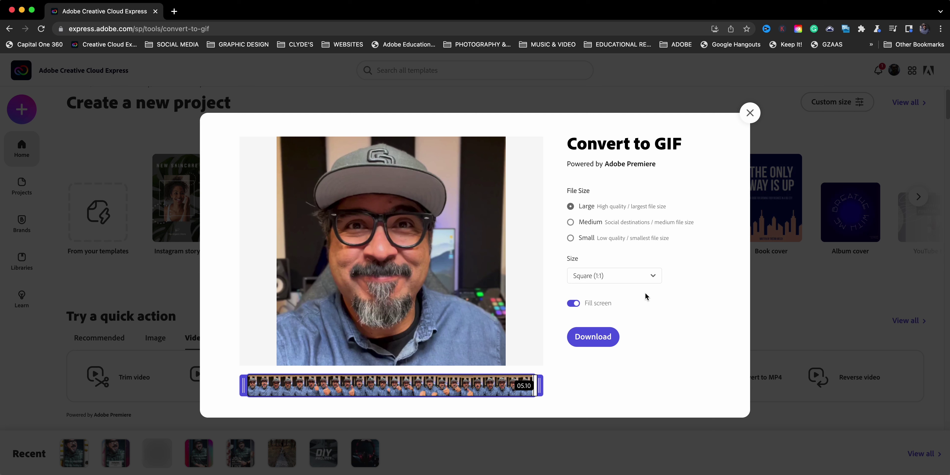
# - Try portrait 9:16, restore Square (1:1) with Fill screen, and download the GIF
pyautogui.click(627, 276)
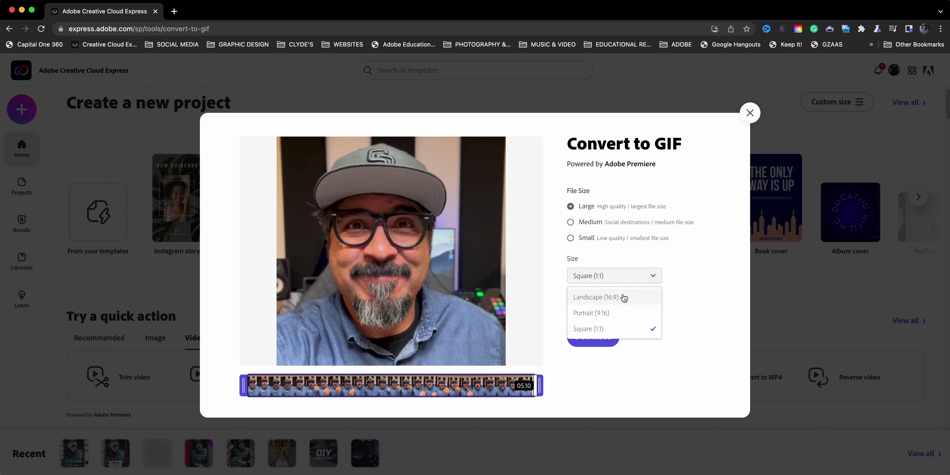
pyautogui.click(605, 313)
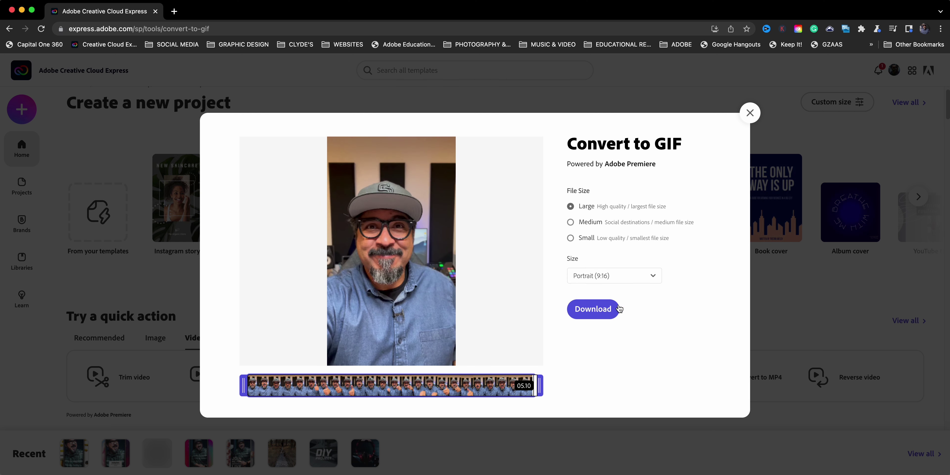
pyautogui.click(631, 277)
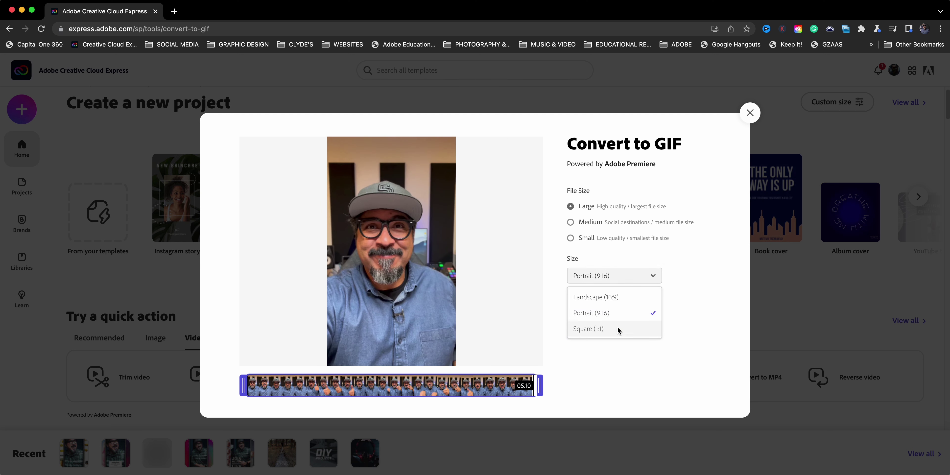
pyautogui.click(618, 329)
pyautogui.click(575, 303)
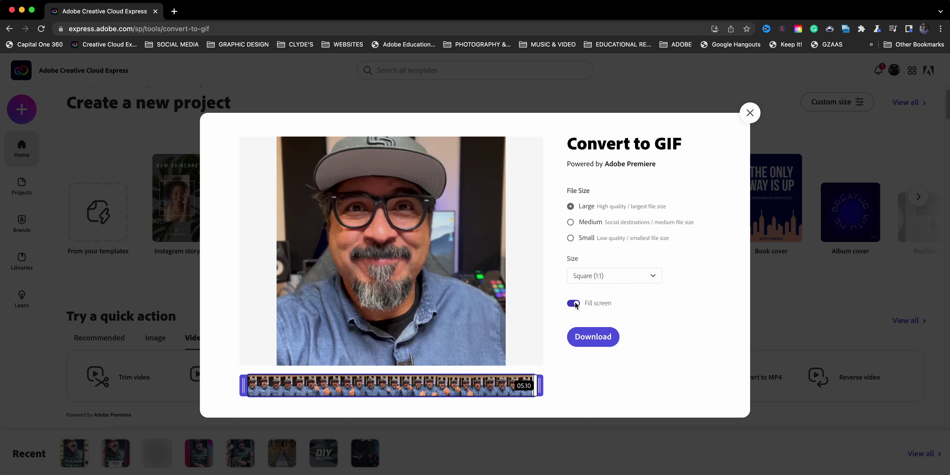
pyautogui.click(606, 337)
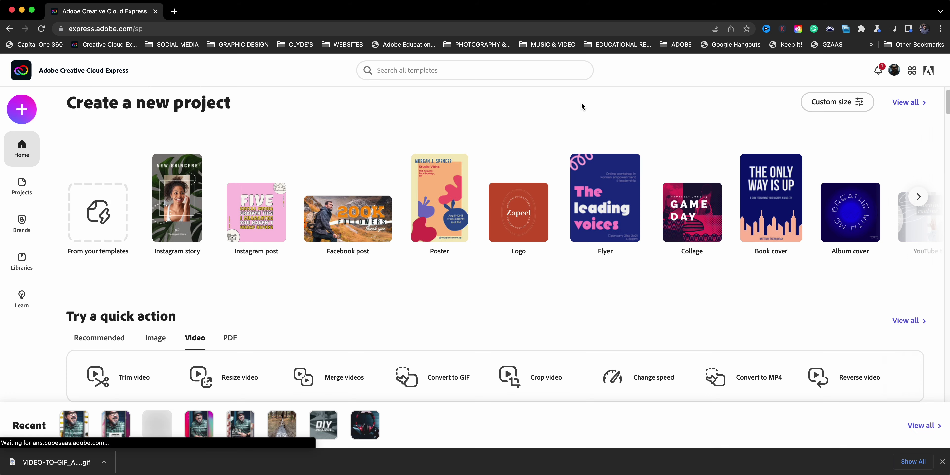
# - Open VIDEO-TO-GIF_AdobeCreativeCloudExpress.gif from Downloads in a new Chrome tab using Cmd+O
pyautogui.click(174, 12)
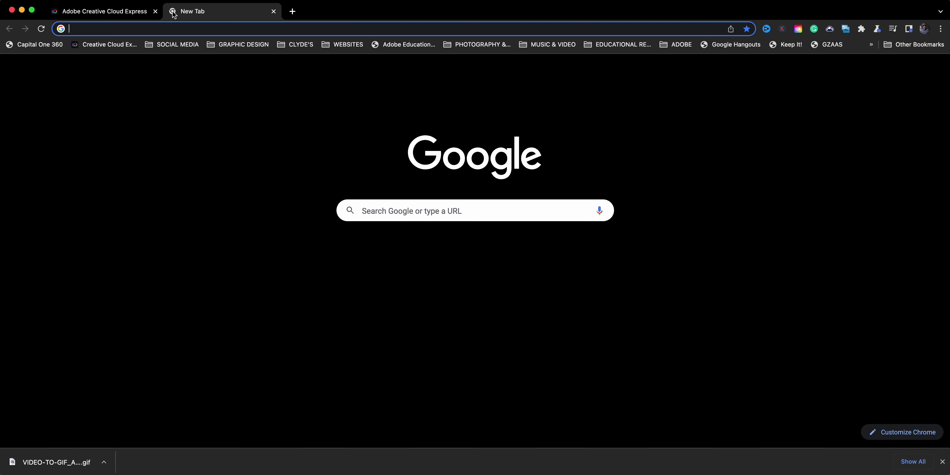
pyautogui.press('super+o')
pyautogui.click(343, 84)
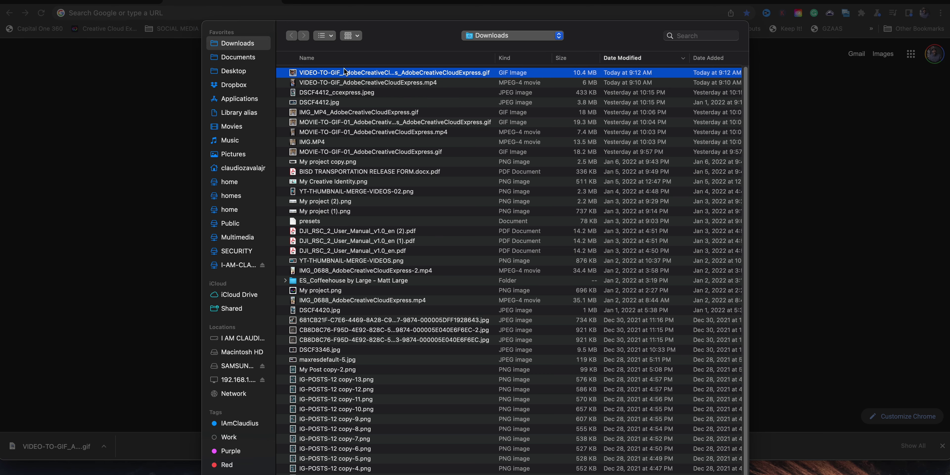
pyautogui.doubleClick(344, 68)
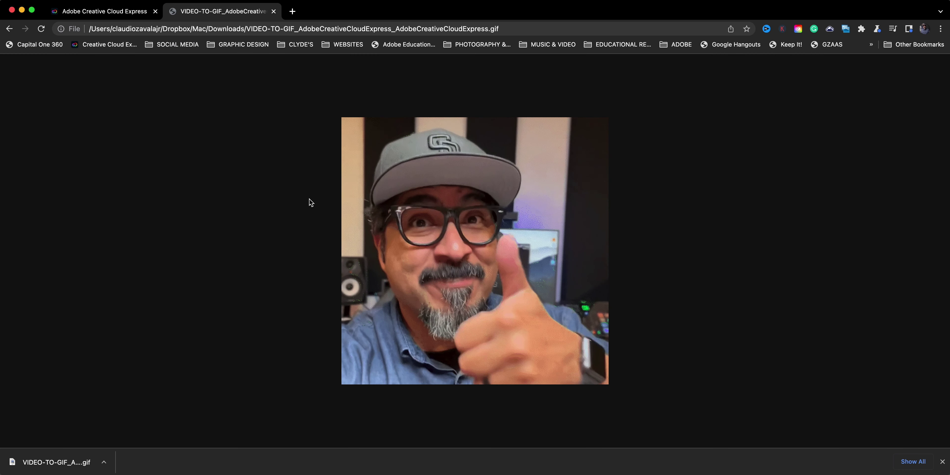